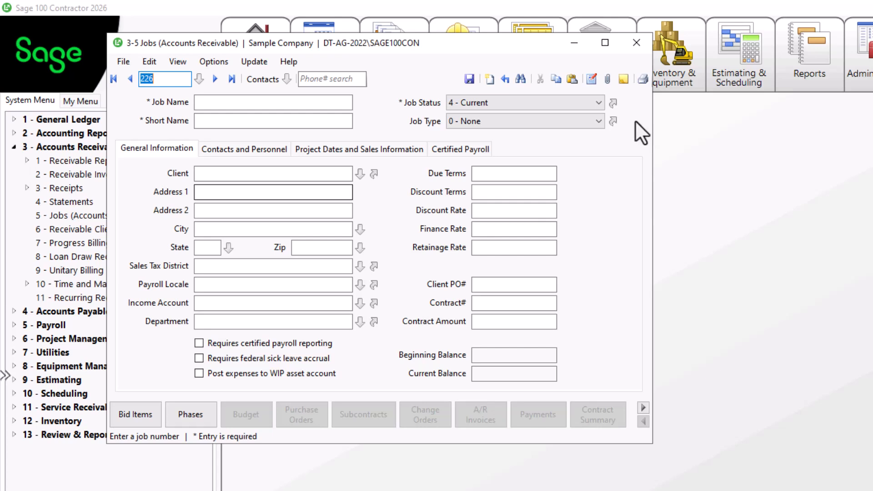
# Step: Open the editable Job Statuses list from the job record's Job Status field
pyautogui.click(612, 109)
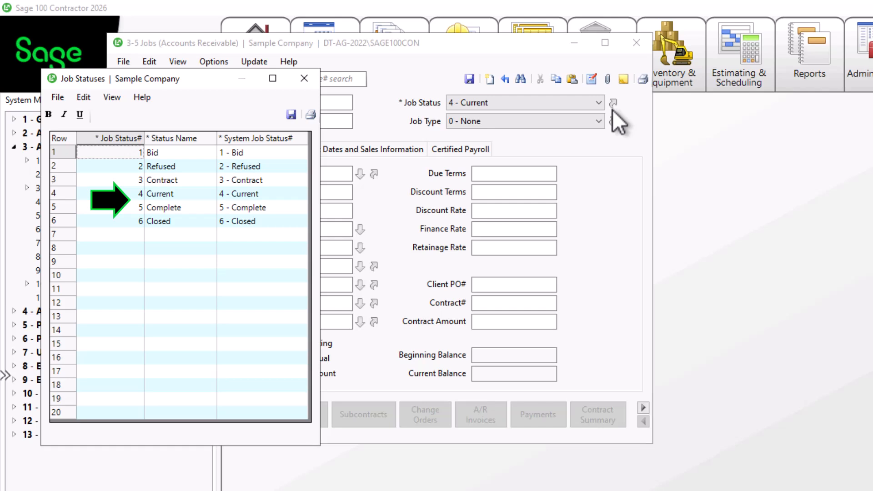
# Step: Add a new job status 7 named Closed with system status 6
pyautogui.click(110, 234)
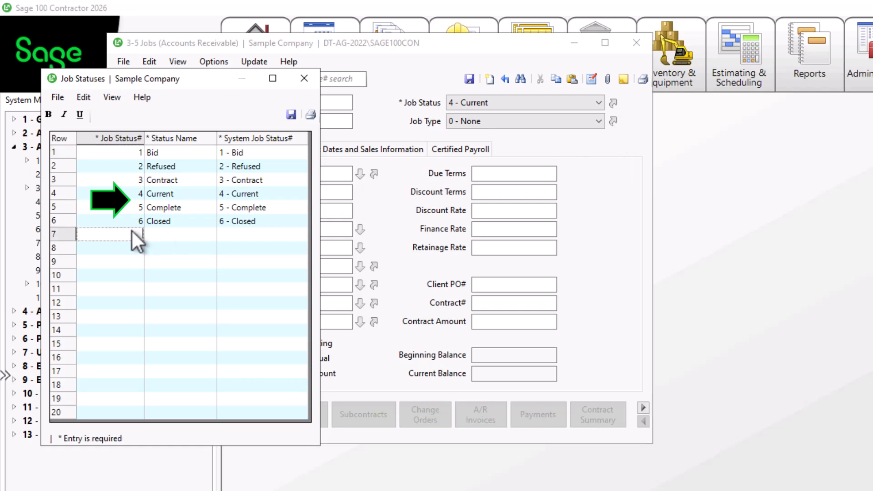
pyautogui.write('7')
pyautogui.press('Return')
pyautogui.write('Closed')
pyautogui.press('Return')
pyautogui.write('6')
pyautogui.press('Return')
# Step: Change job status 6 to Complete with system status 5
pyautogui.press('Up')
pyautogui.press('Up')
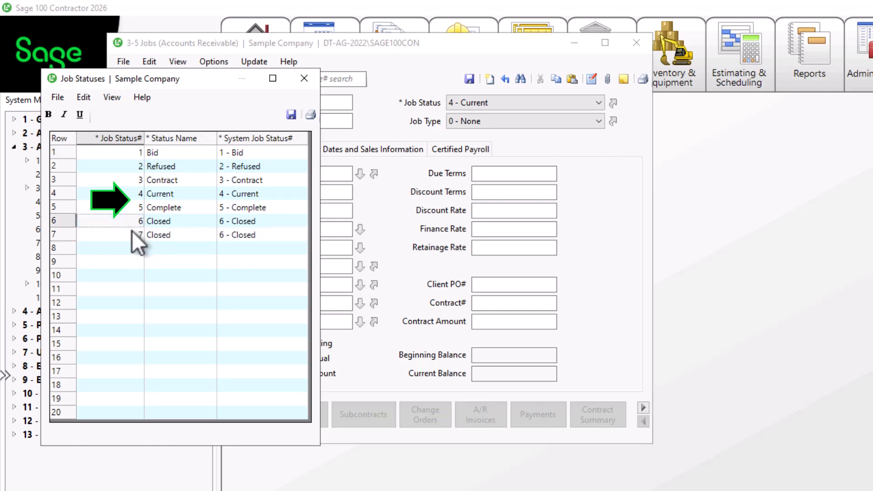
pyautogui.click(158, 225)
pyautogui.click(157, 224)
pyautogui.write('Complete')
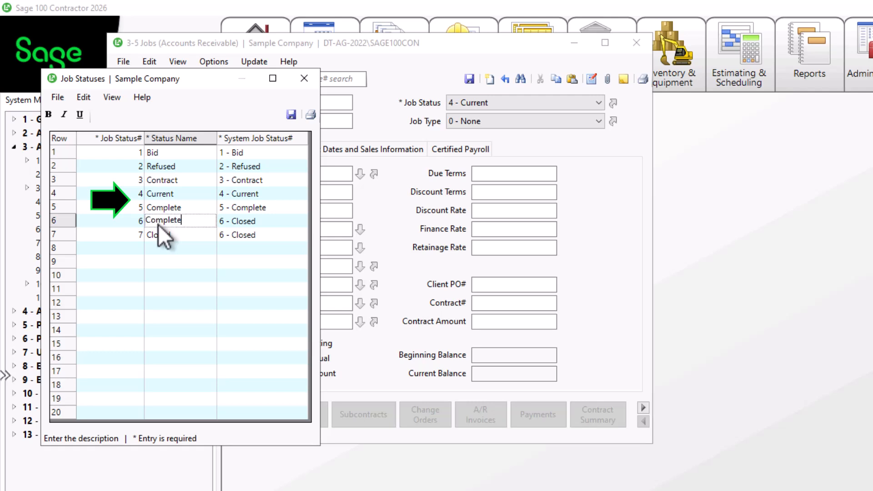
pyautogui.press('Return')
pyautogui.write('5')
pyautogui.press('Return')
# Step: Rename job status 5 to Work Complete with system status 4 - Current
pyautogui.click(203, 208)
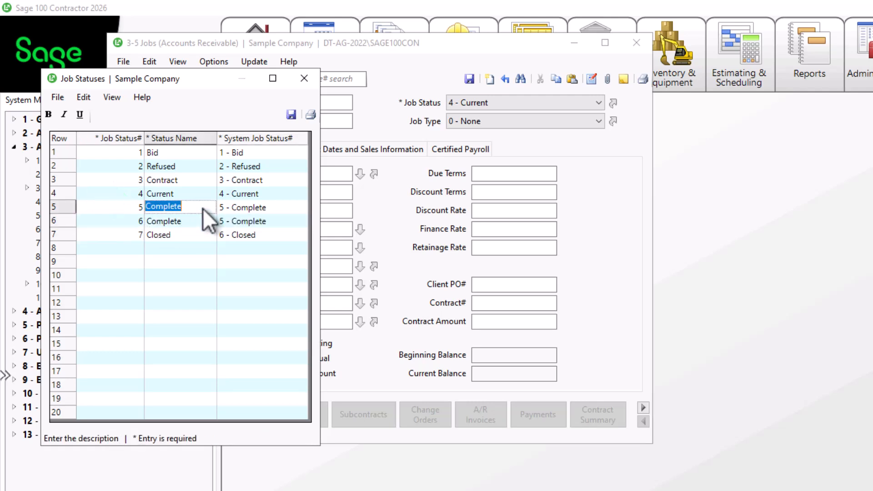
pyautogui.write('Work Complete')
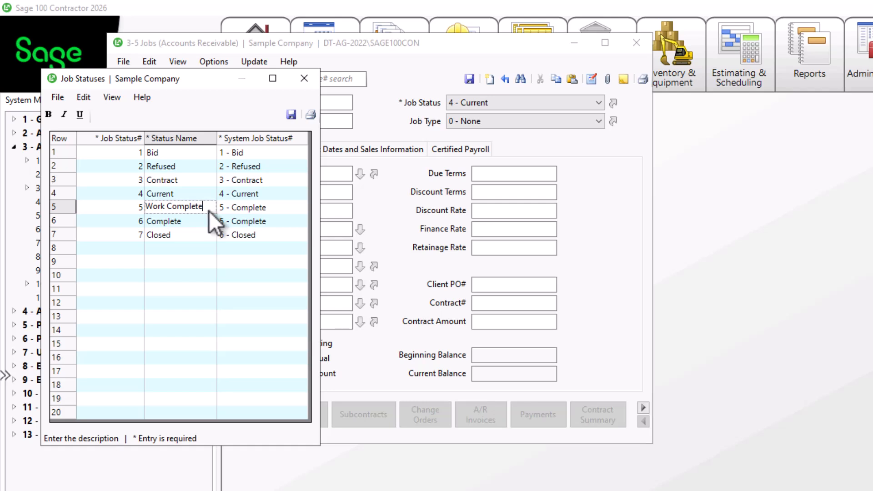
pyautogui.press('Return')
pyautogui.write('4')
pyautogui.press('Return')
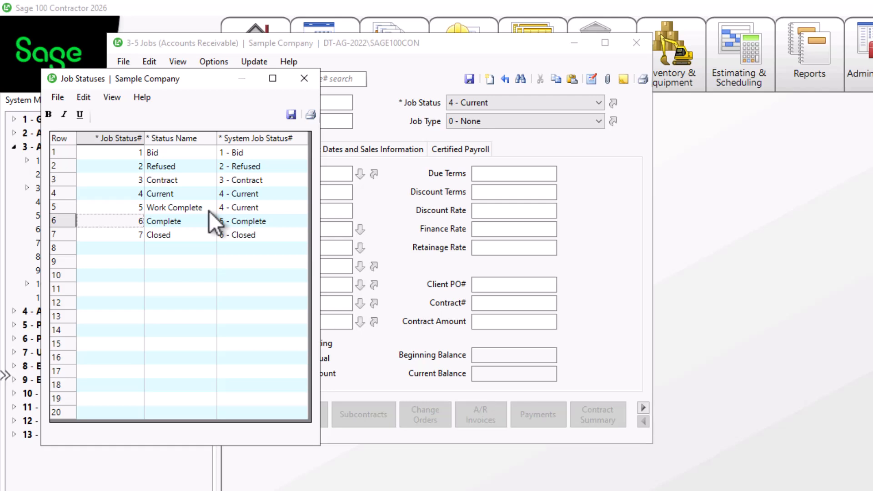
# Step: Rename job status 4 from Current to In Progress and close the Job Statuses list
pyautogui.click(200, 194)
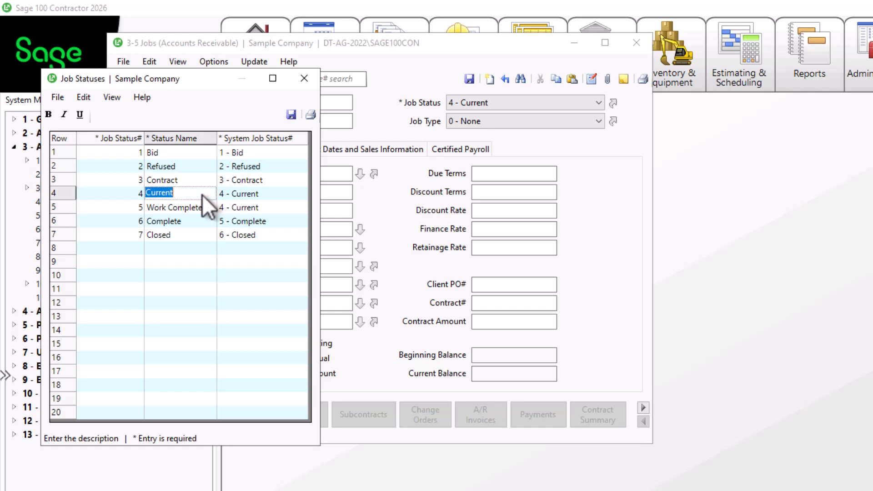
pyautogui.write('In Progress')
pyautogui.press('Tab')
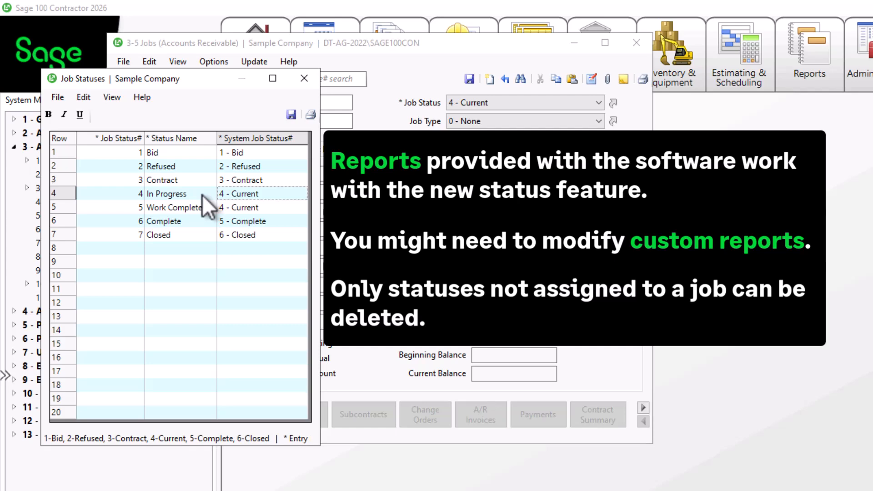
pyautogui.click(291, 115)
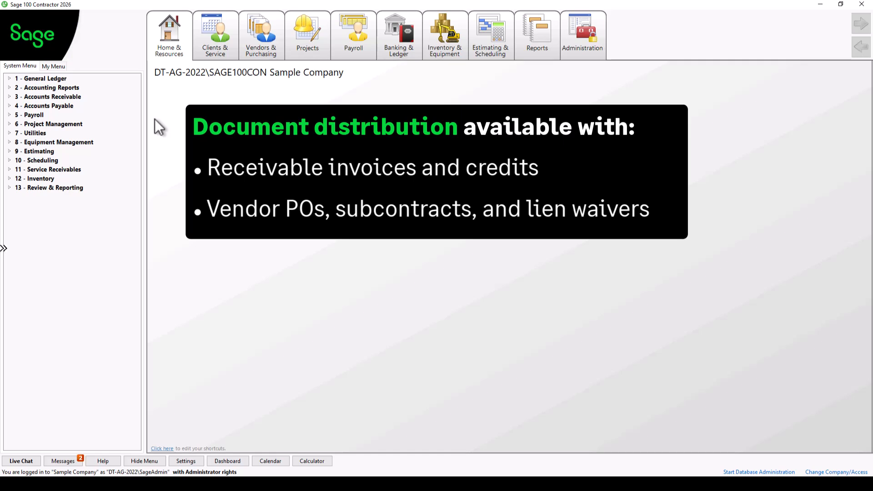
# Step: Open Receivable Invoices/Credits printing and switch to the Receivable Invoice/Credit Distribution list
pyautogui.click(9, 97)
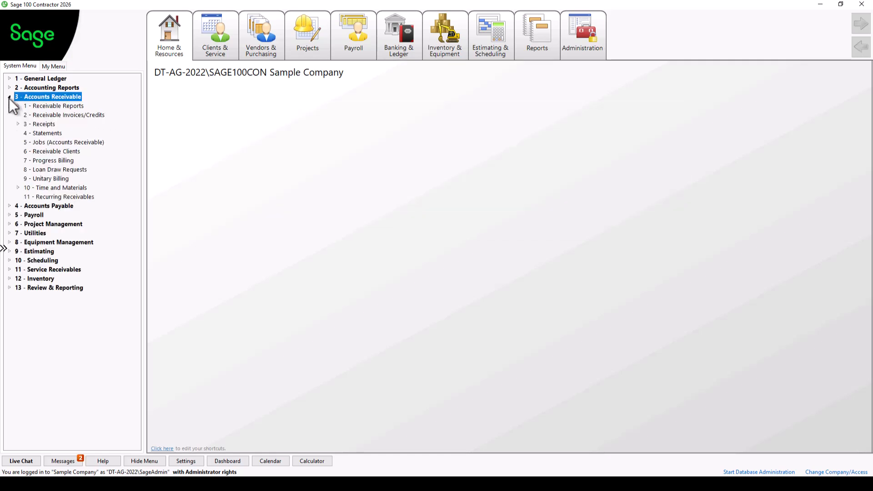
pyautogui.click(51, 114)
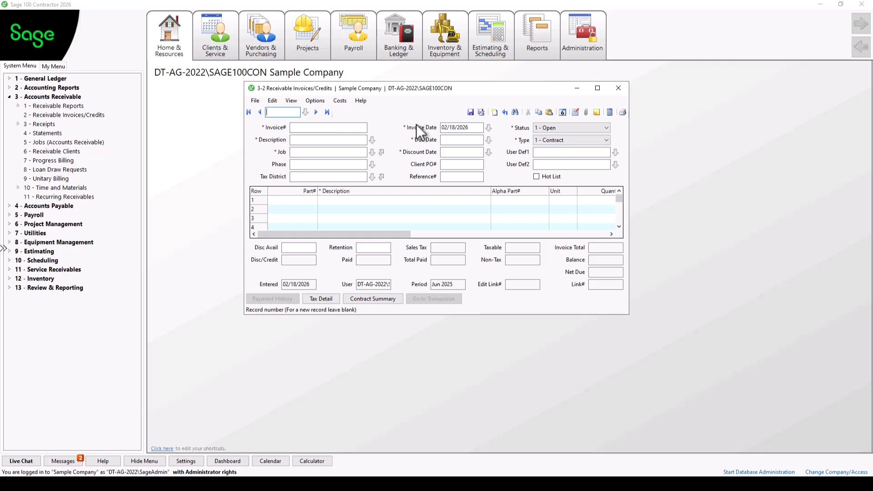
pyautogui.click(622, 113)
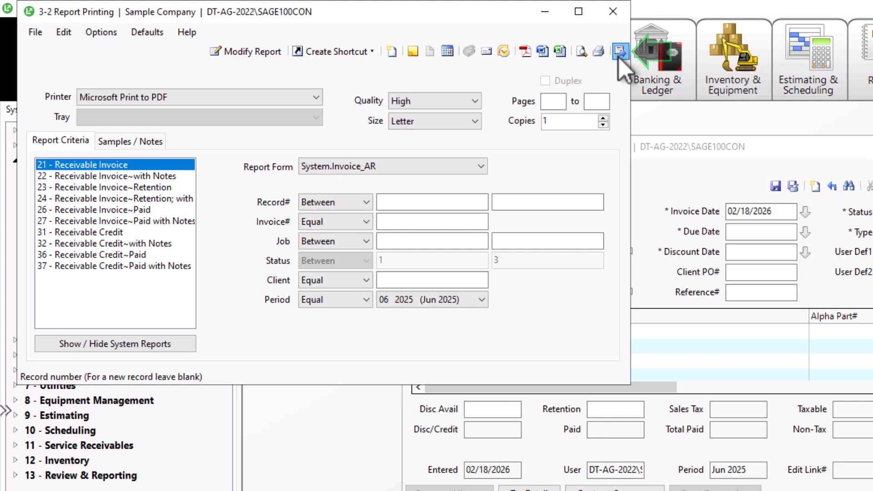
pyautogui.click(620, 52)
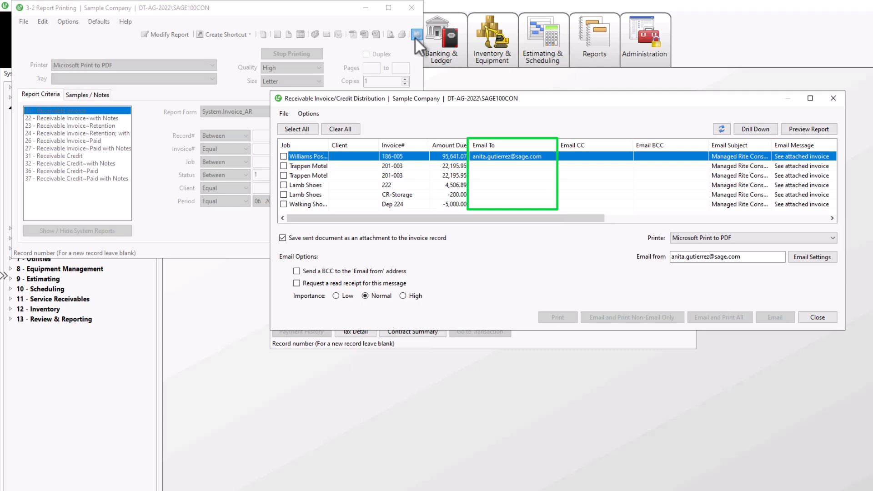
# Step: Set the Trappen Motel invoice's Email To to two addresses and CC one address, for this recipient only
pyautogui.doubleClick(512, 165)
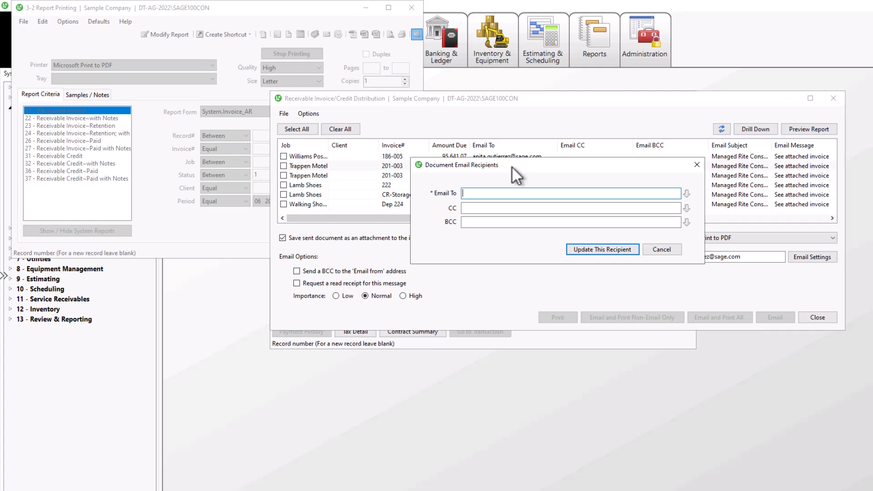
pyautogui.click(662, 250)
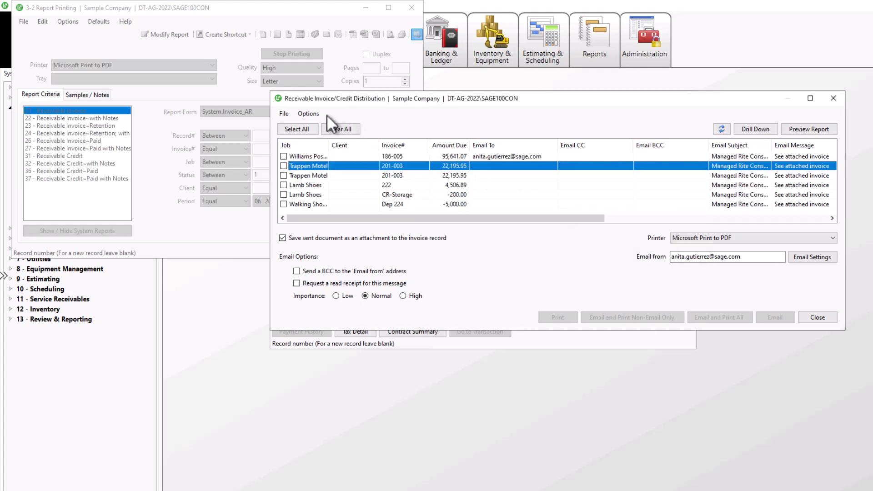
pyautogui.click(315, 112)
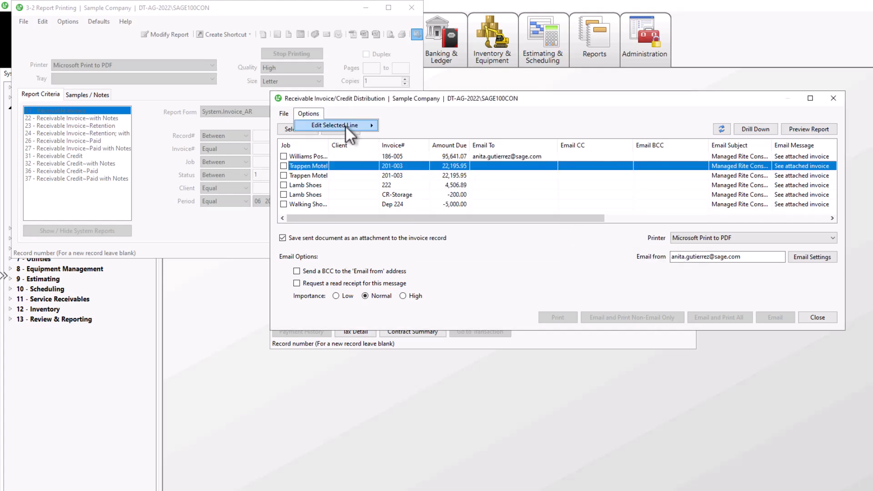
pyautogui.moveTo(345, 125)
pyautogui.click(402, 125)
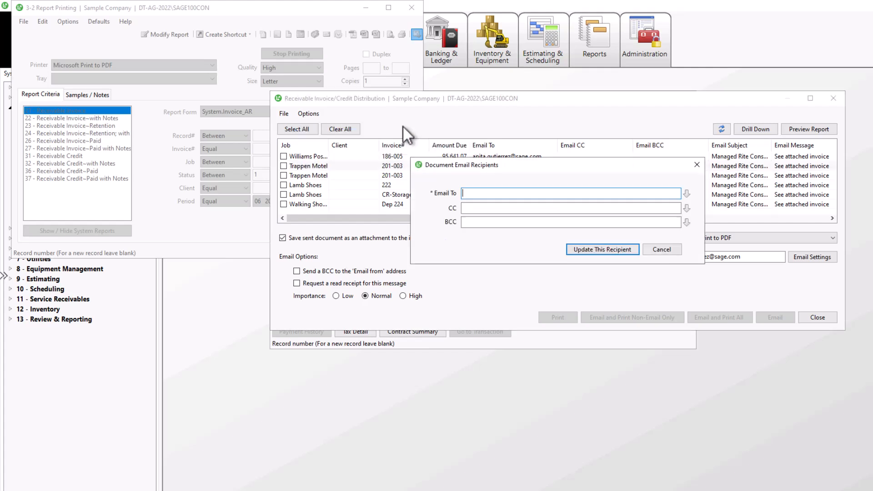
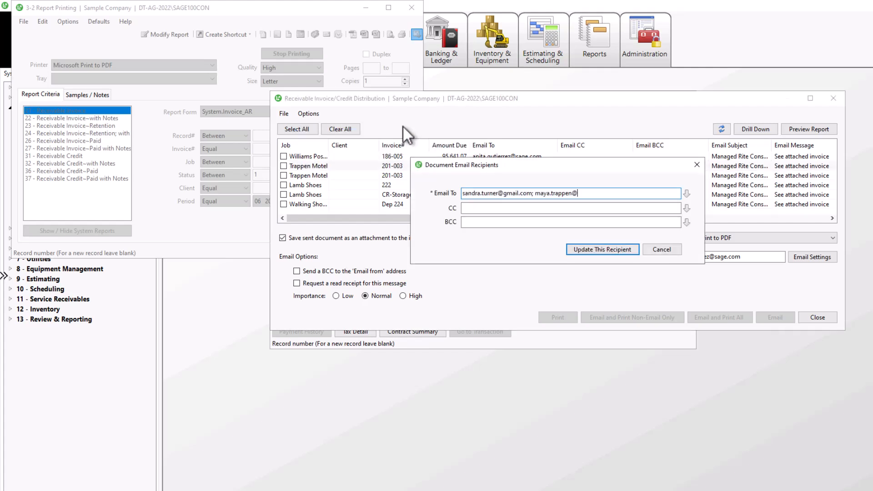
pyautogui.press('Tab')
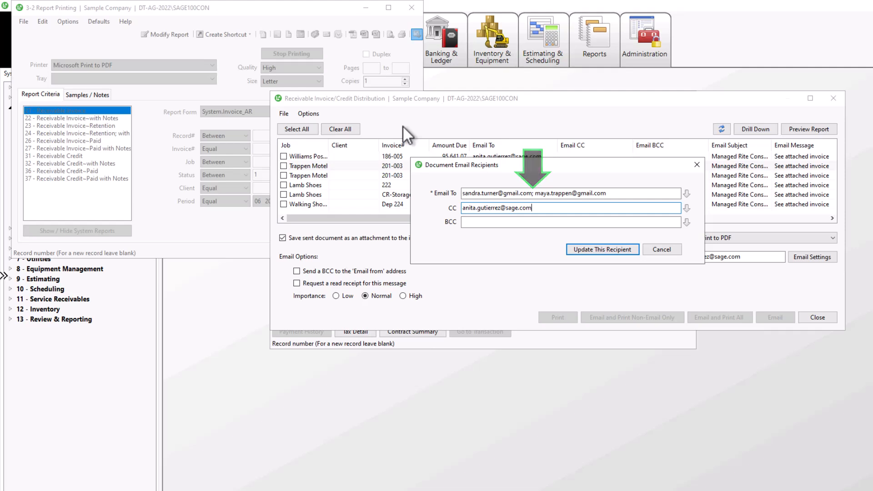
pyautogui.click(584, 254)
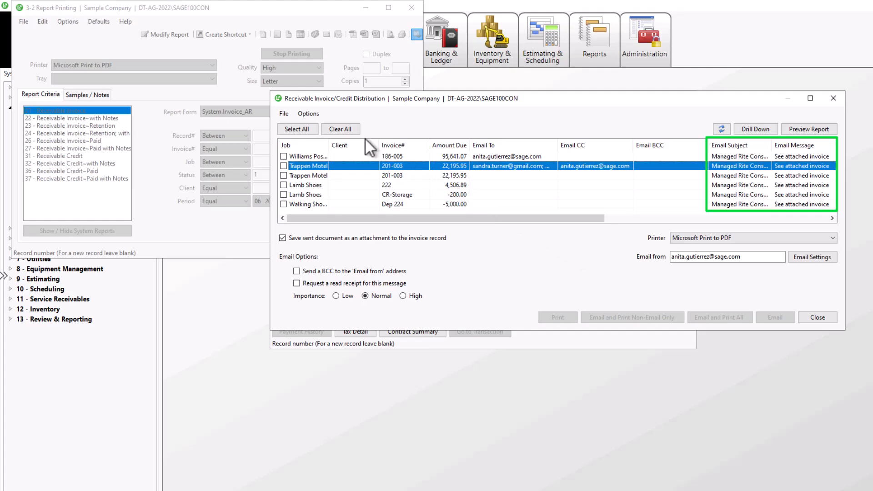
# Step: Append the A/R Invoices Invoice# field to the email subject line
pyautogui.click(312, 110)
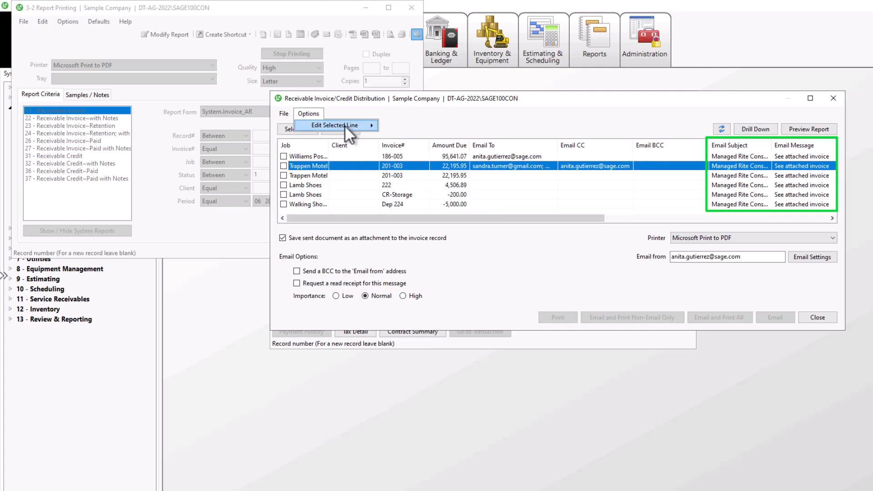
pyautogui.moveTo(345, 125)
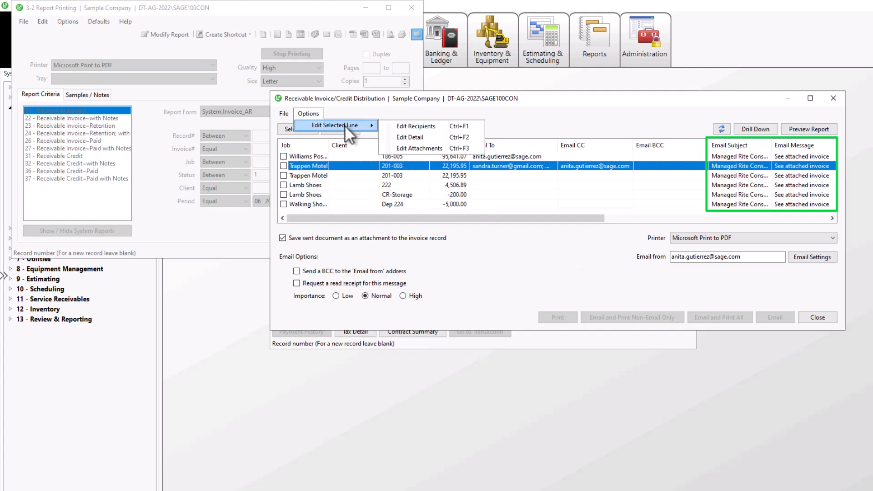
pyautogui.click(416, 137)
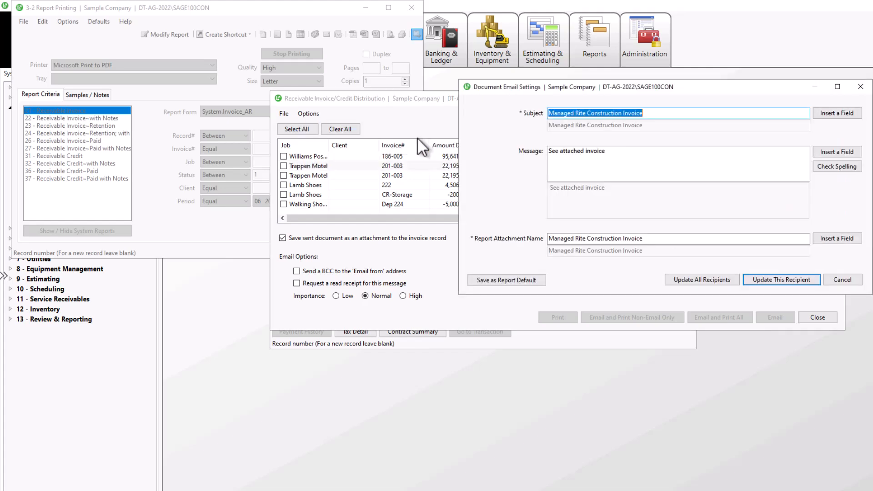
pyautogui.click(686, 111)
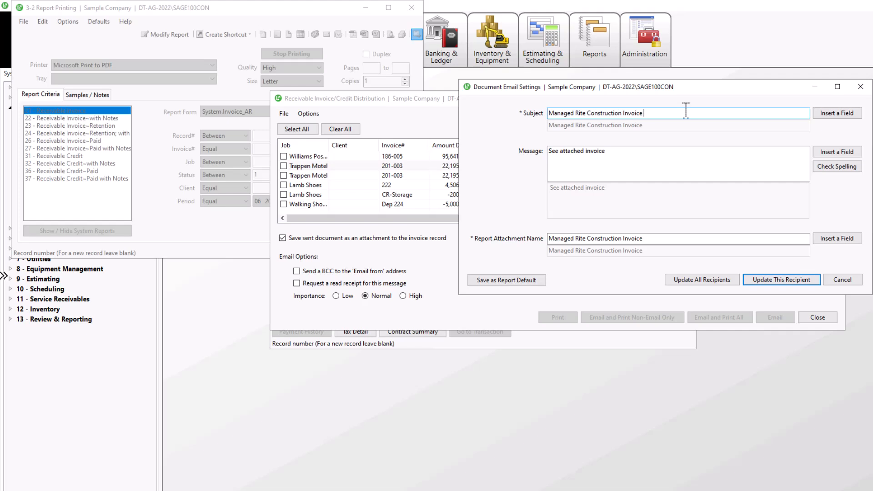
pyautogui.click(828, 112)
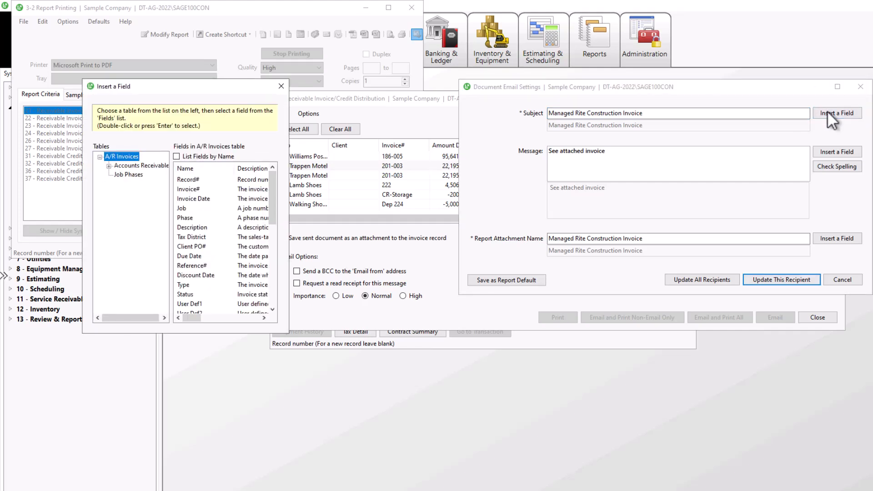
pyautogui.doubleClick(195, 187)
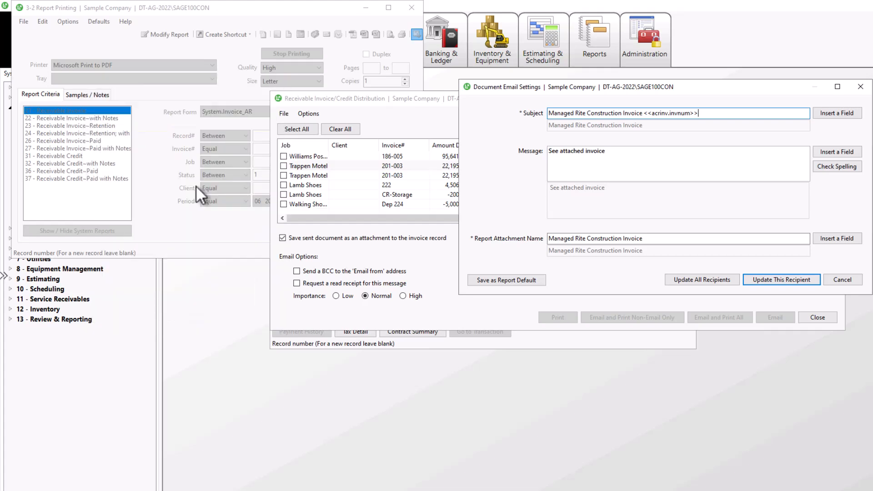
# Step: Start the email message with 'Dear' followed by the Receivable Clients Greeting field
pyautogui.click(551, 152)
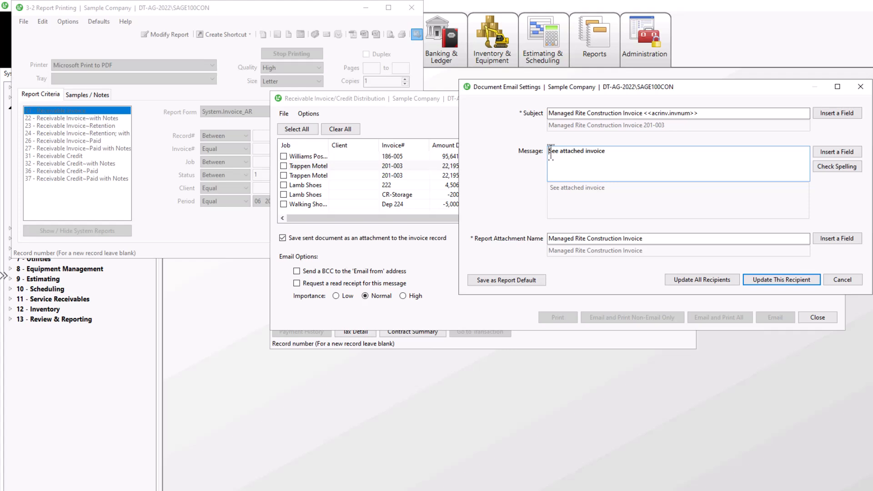
pyautogui.press('Return')
pyautogui.press('Up')
pyautogui.write('Dear')
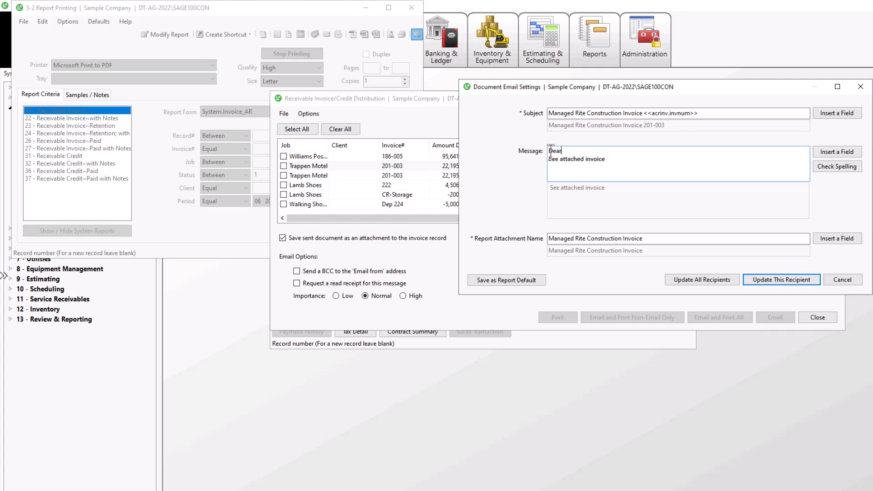
pyautogui.click(826, 153)
pyautogui.click(113, 169)
pyautogui.click(121, 179)
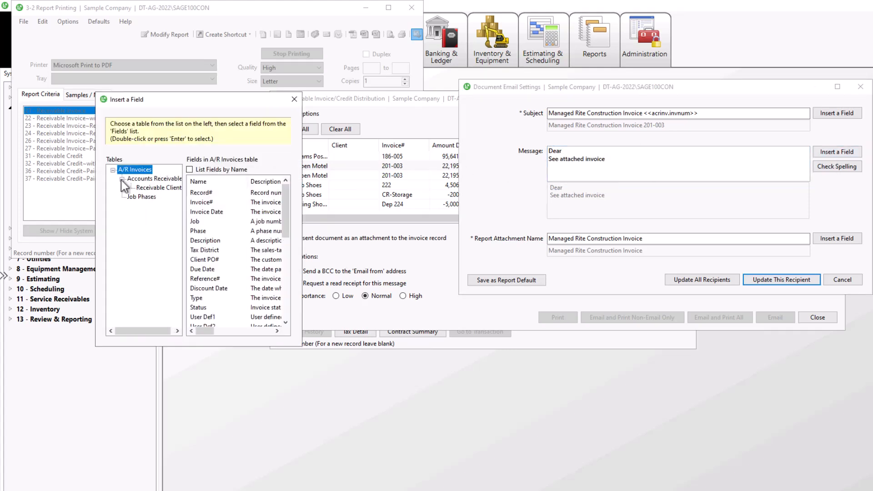
pyautogui.click(139, 188)
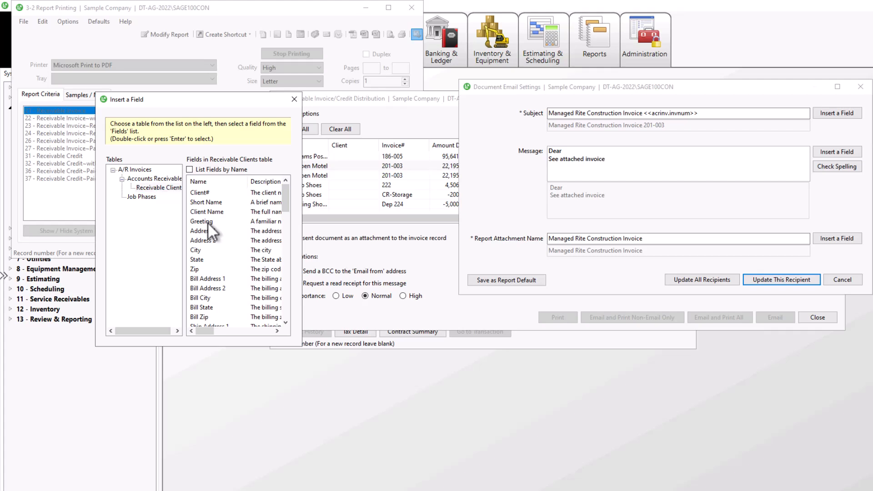
pyautogui.doubleClick(207, 221)
# Step: Append the A/R Invoices Invoice# field to the report attachment name
pyautogui.click(653, 236)
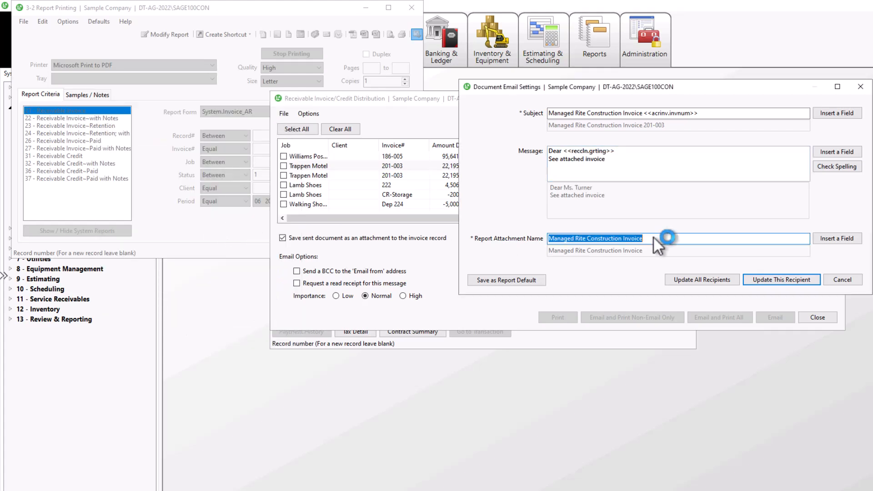
pyautogui.click(653, 237)
pyautogui.click(824, 238)
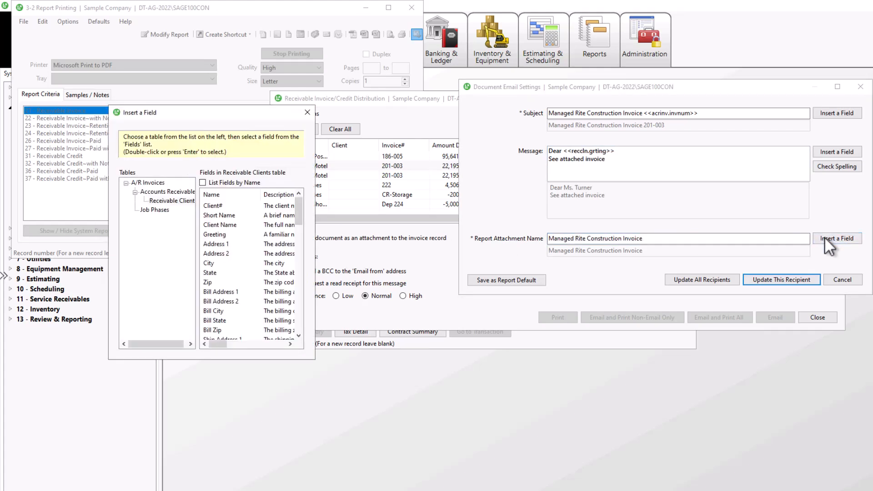
pyautogui.click(148, 183)
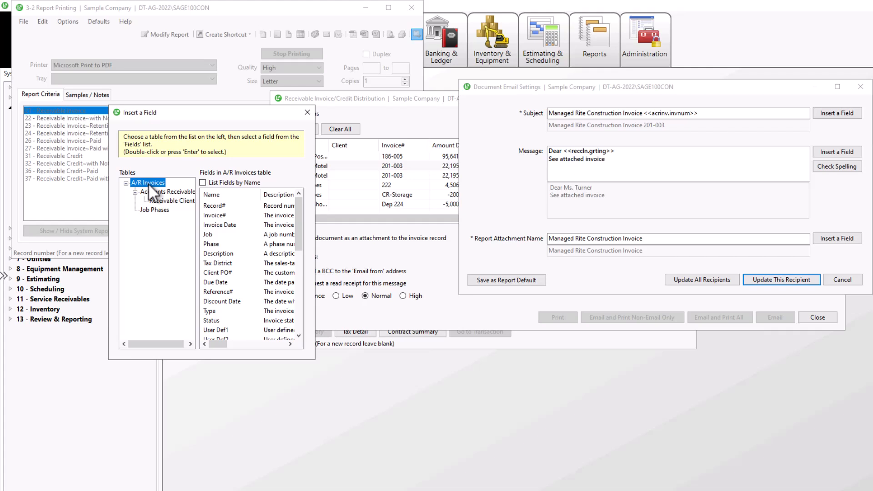
pyautogui.doubleClick(225, 216)
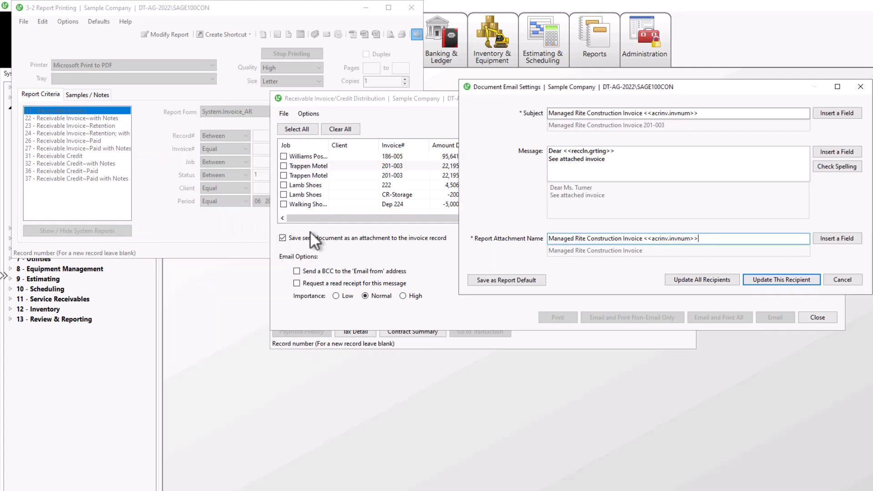
pyautogui.click(524, 279)
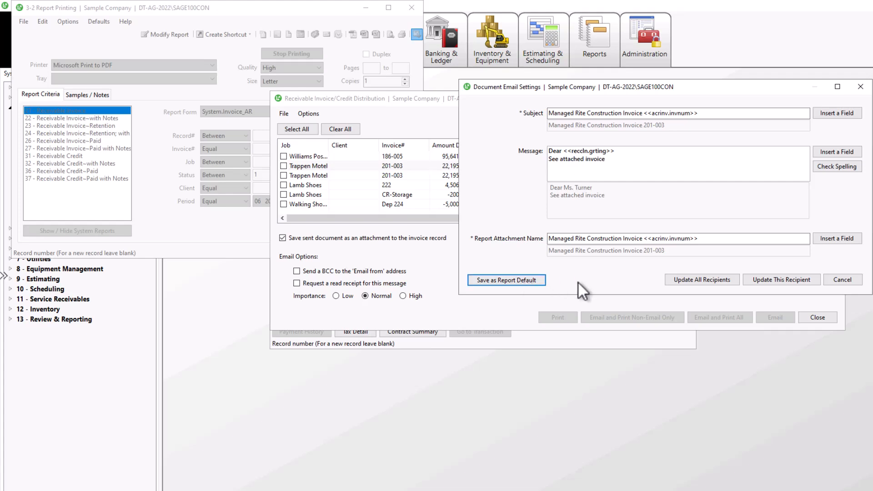
# Step: Apply the email settings to all recipients and enable a BCC to the Email from address
pyautogui.click(714, 281)
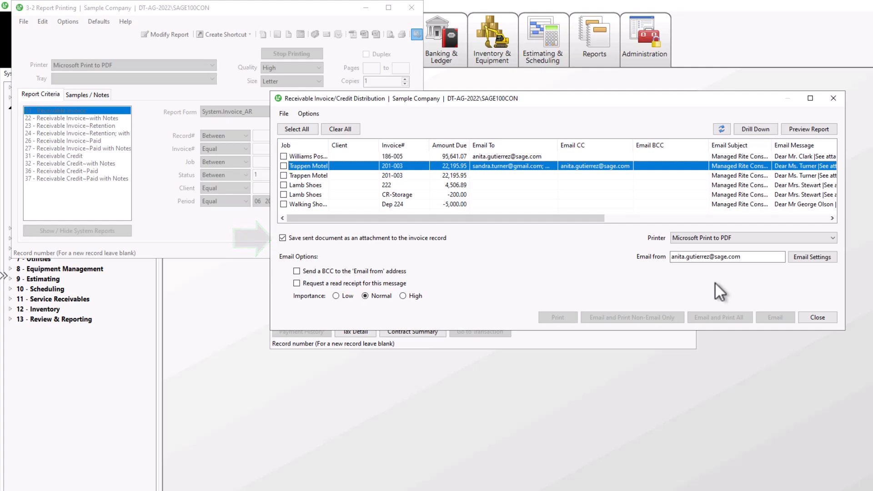
pyautogui.click(363, 271)
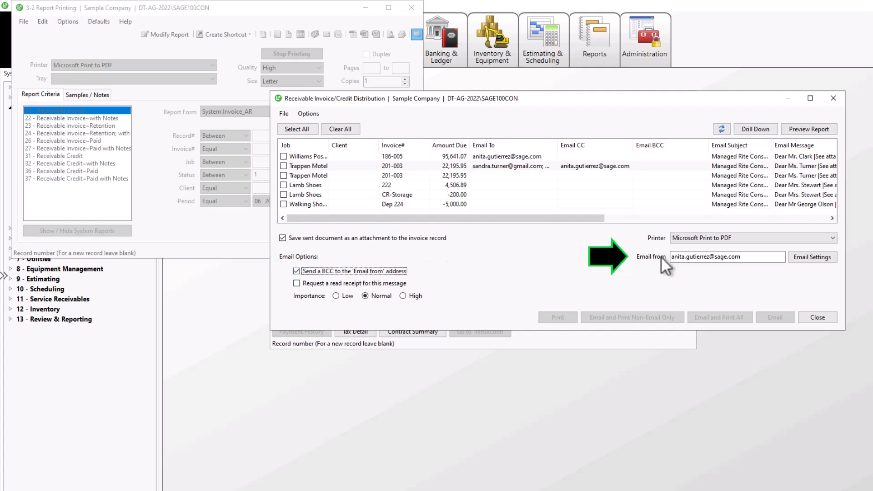
pyautogui.click(835, 257)
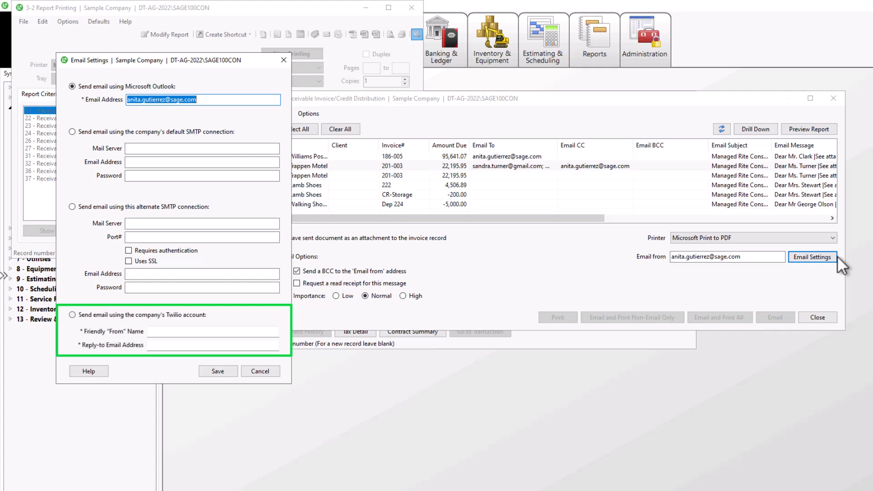
pyautogui.click(269, 374)
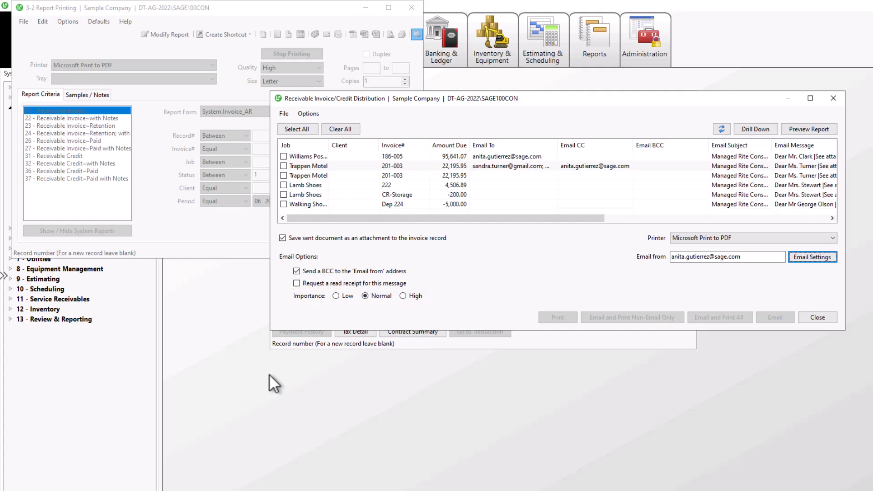
# Step: Check the selected invoice's (empty) attachments list, then refresh the distribution list
pyautogui.click(307, 113)
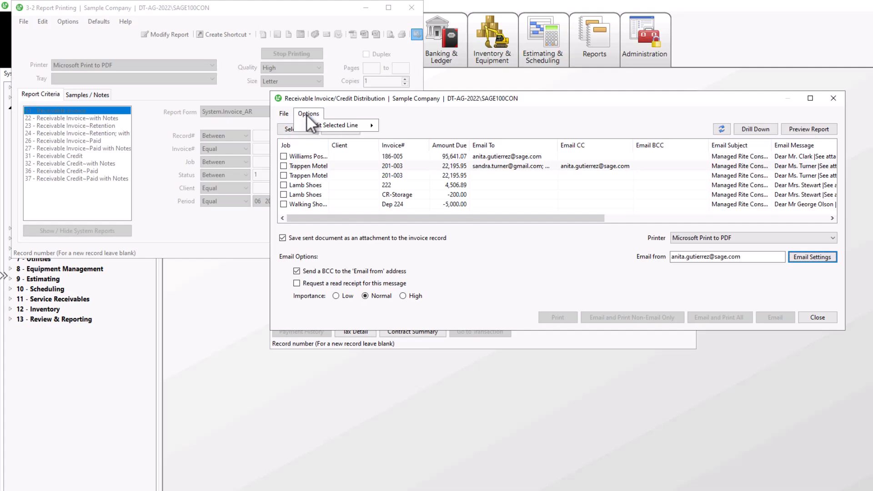
pyautogui.moveTo(324, 124)
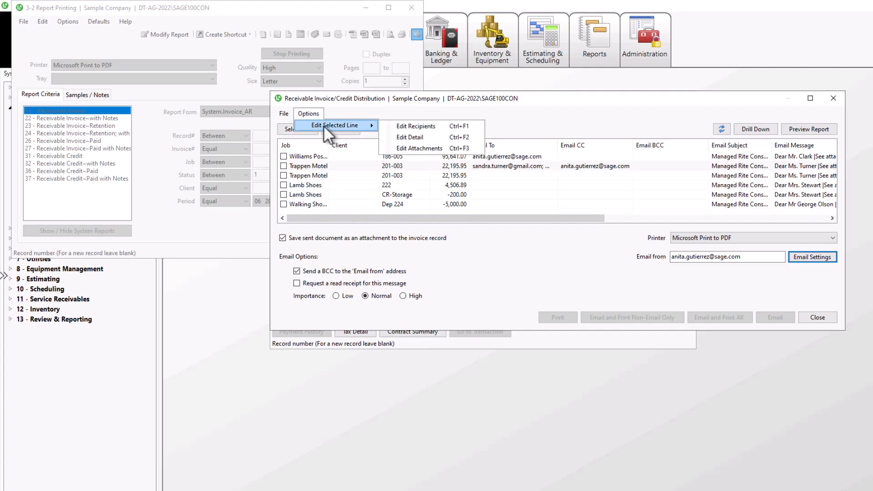
pyautogui.click(414, 148)
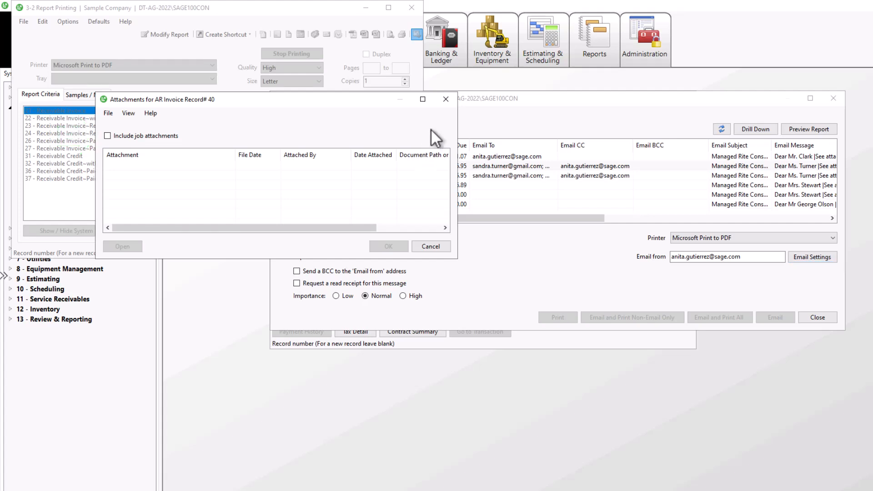
pyautogui.click(448, 100)
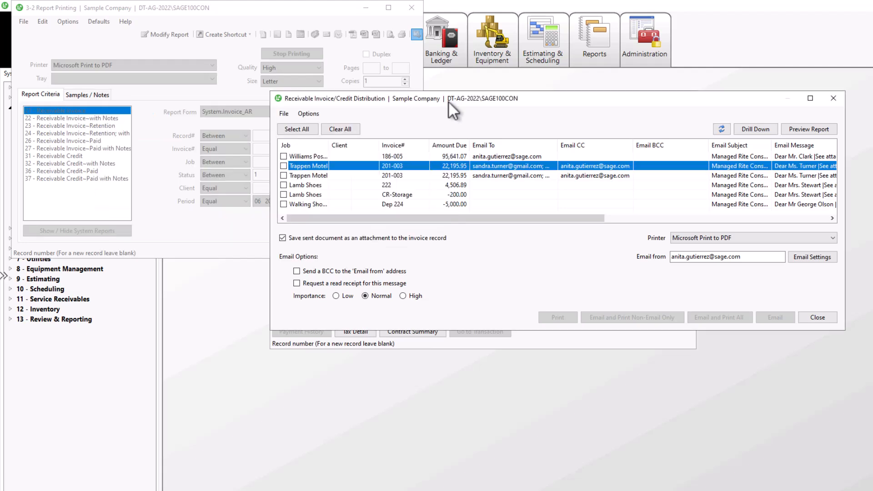
pyautogui.click(717, 127)
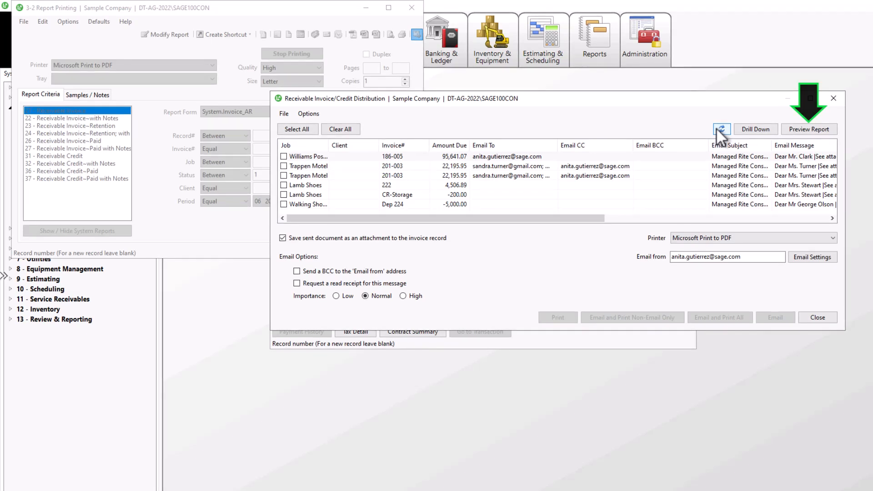
# Step: Tick both Trappen Motel invoices and send them with Email and Print Non-Email Only
pyautogui.click(299, 165)
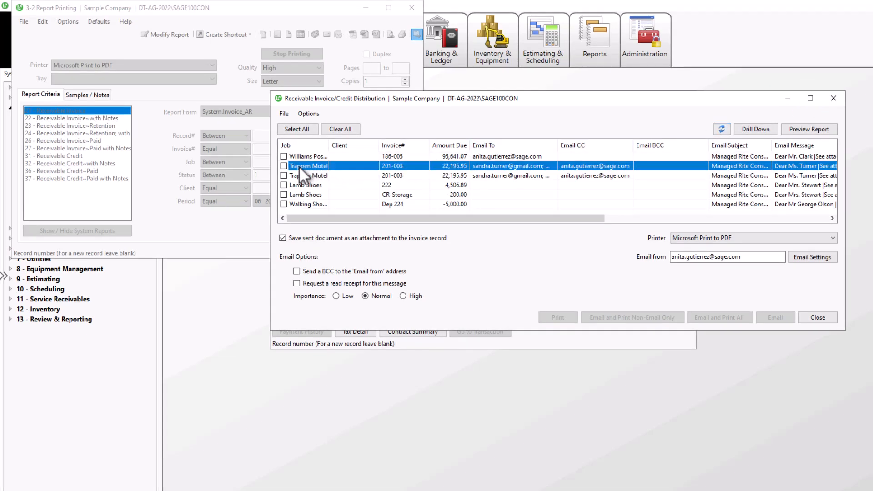
pyautogui.click(284, 166)
pyautogui.click(283, 175)
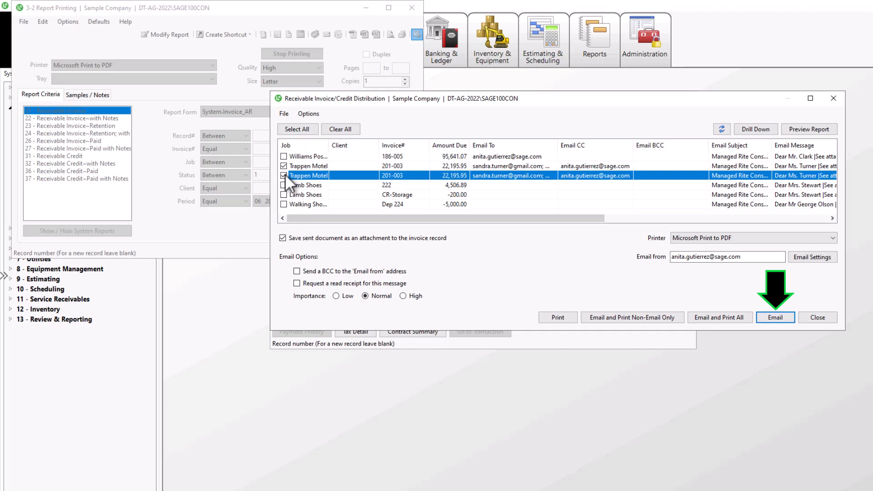
pyautogui.click(636, 315)
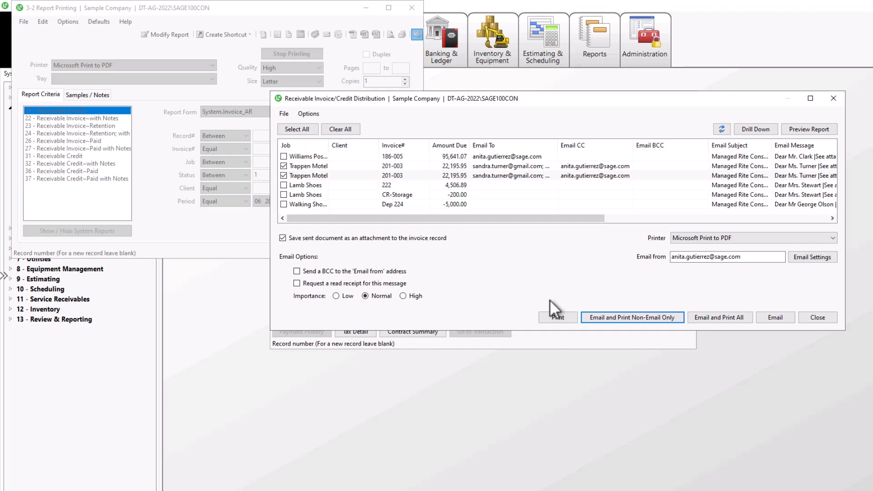
# Step: Check the invoices' Last Emailed Date columns, then close the invoice distribution window
pyautogui.click(623, 220)
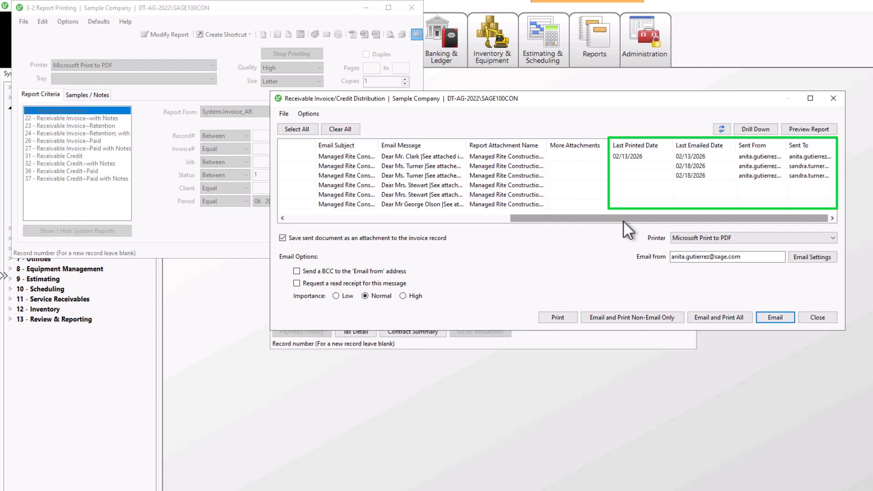
pyautogui.click(813, 317)
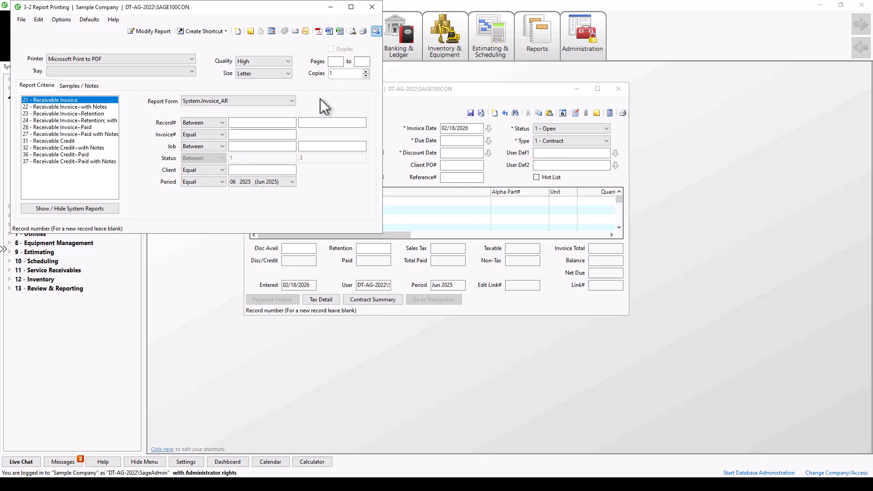
# Step: Close the receivable invoice windows and go to Service Receivables Work Orders/Invoices/Credits
pyautogui.click(371, 8)
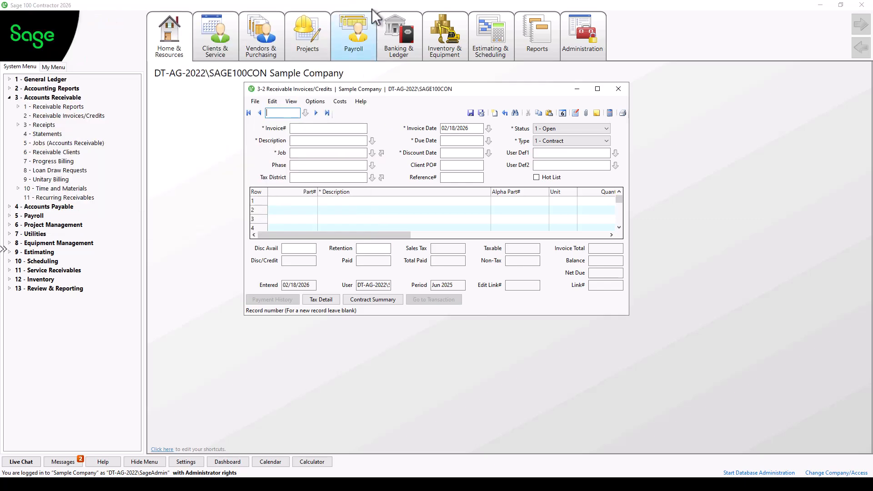
pyautogui.click(623, 87)
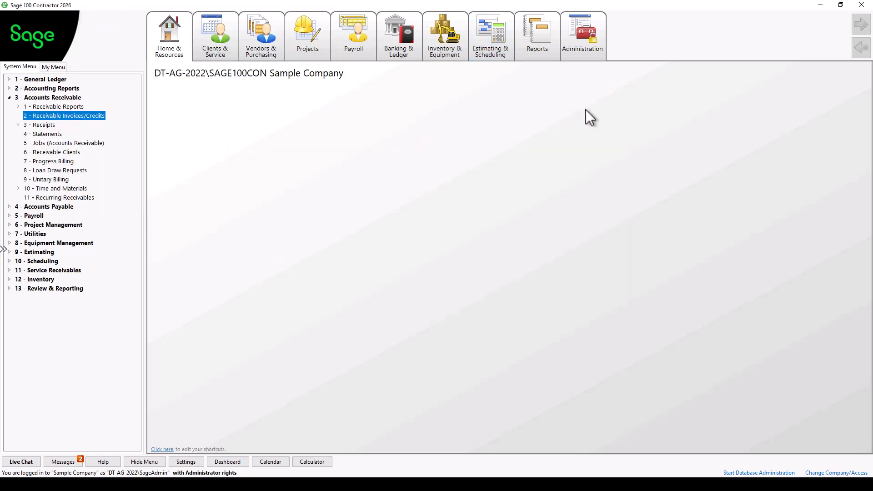
pyautogui.click(9, 270)
pyautogui.click(43, 287)
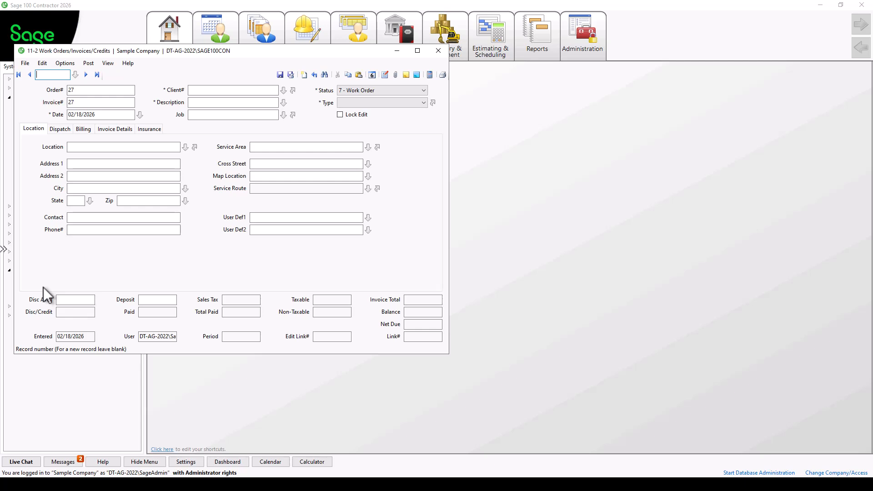
# Step: Review the service invoices listed for sending multiple documents, then close all service windows
pyautogui.click(441, 76)
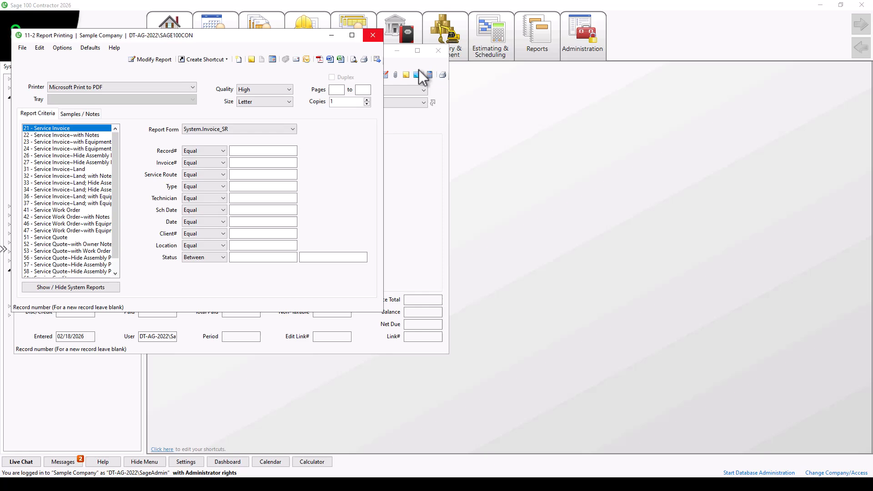
pyautogui.click(375, 58)
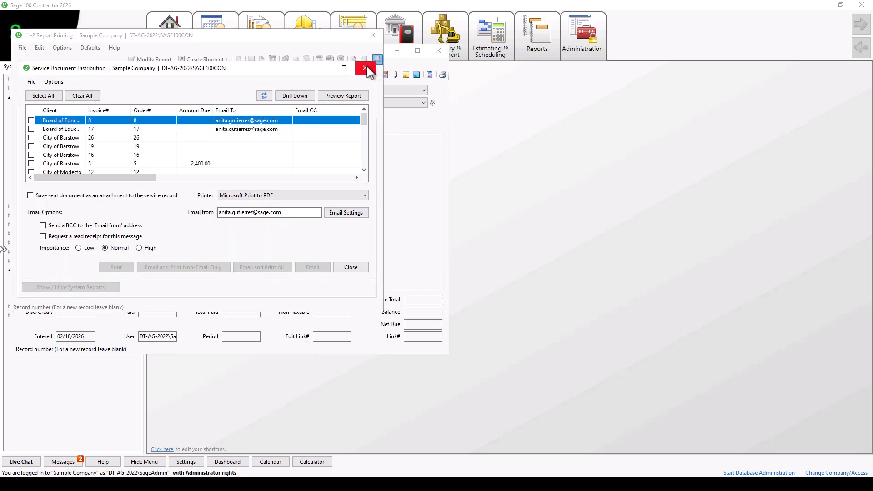
pyautogui.click(365, 68)
pyautogui.click(373, 35)
pyautogui.click(442, 53)
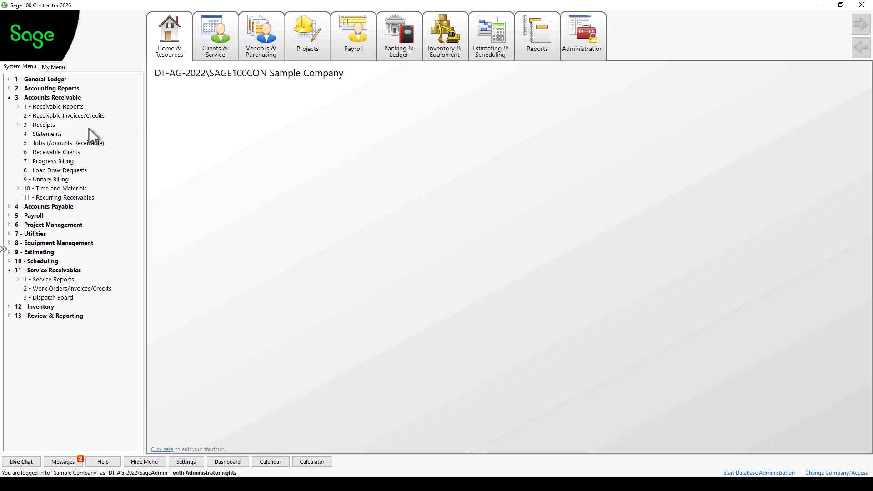
# Step: Print job statements with finance charges calculated, cancelling Lamb Shoes' 55.60 finance charge
pyautogui.click(56, 134)
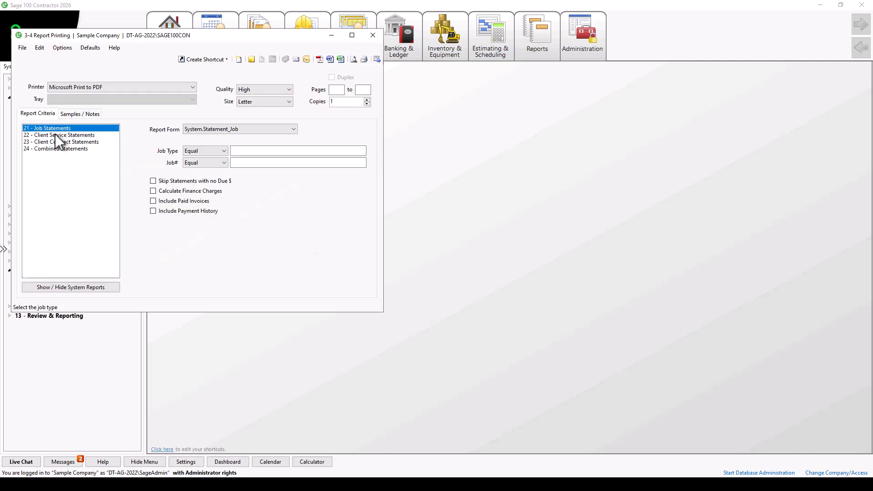
pyautogui.click(151, 190)
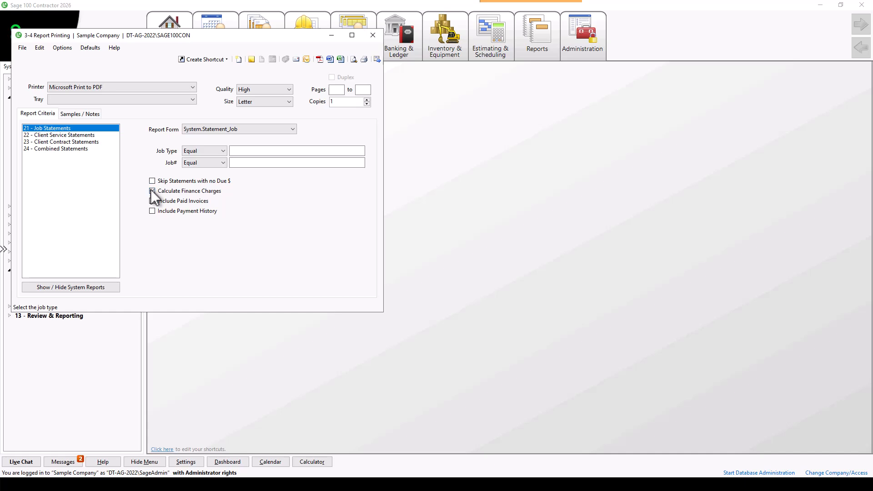
pyautogui.click(376, 57)
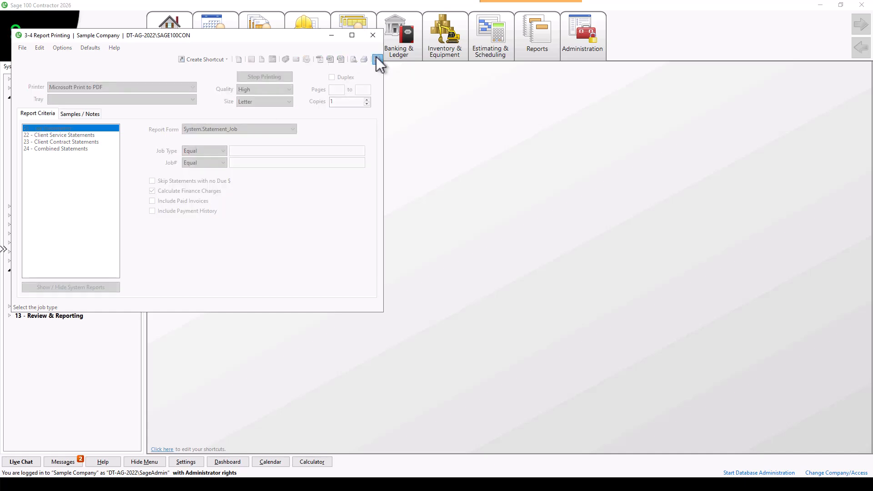
pyautogui.click(234, 157)
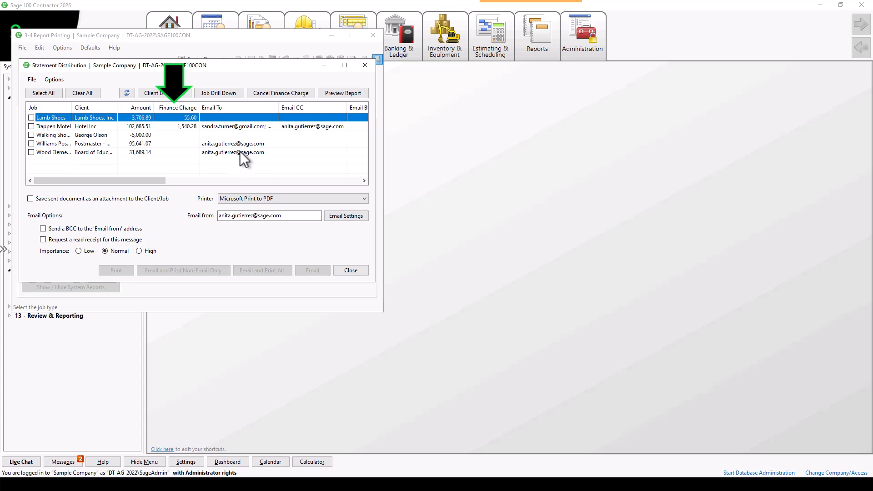
pyautogui.click(309, 96)
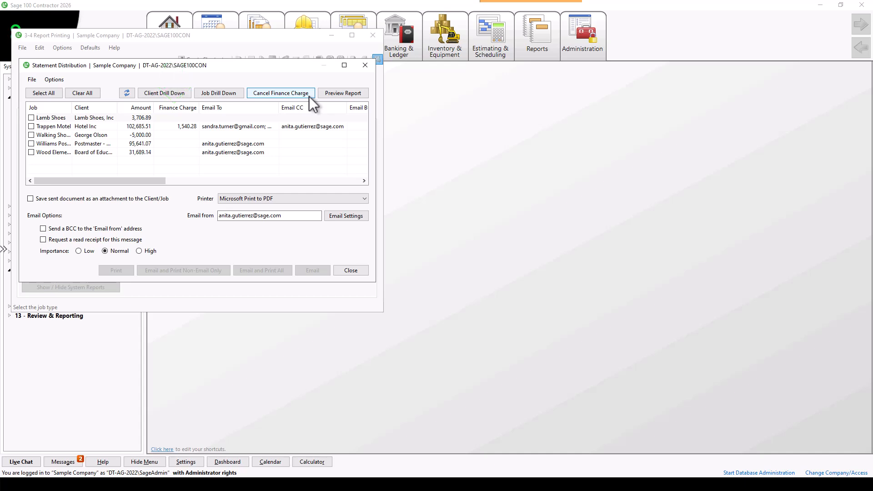
pyautogui.click(365, 64)
pyautogui.click(372, 35)
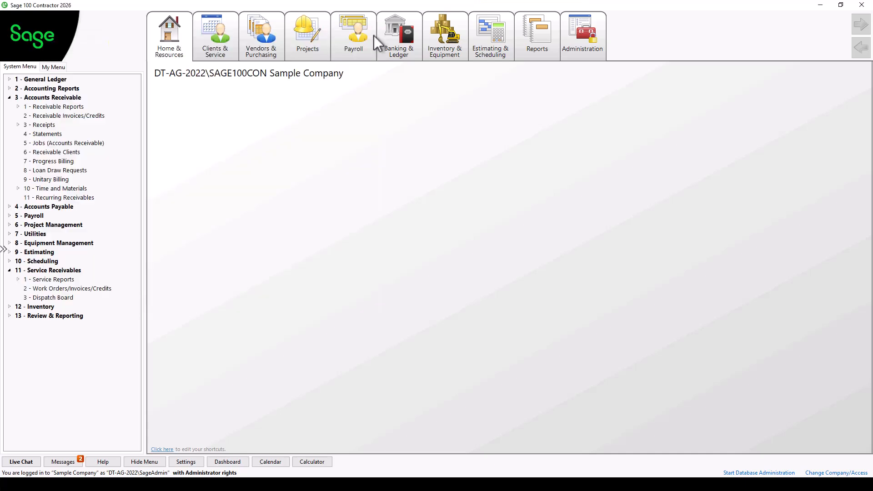
pyautogui.click(10, 206)
pyautogui.click(17, 234)
pyautogui.click(49, 251)
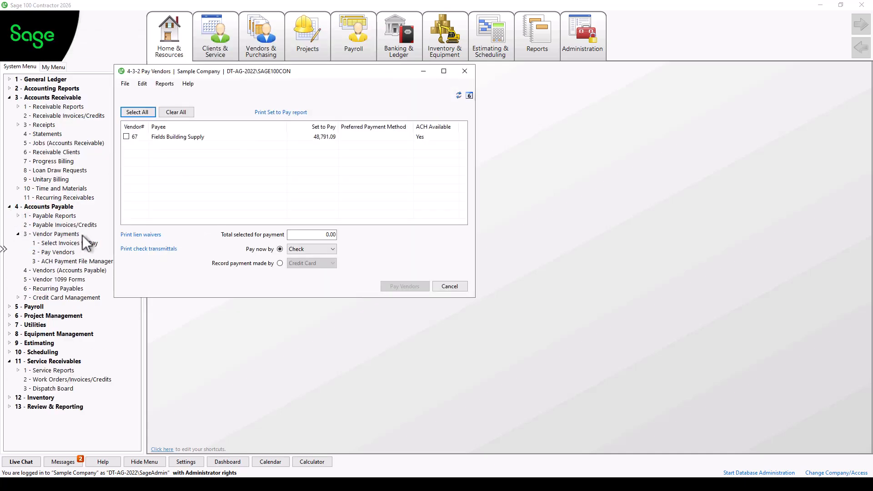
pyautogui.click(158, 235)
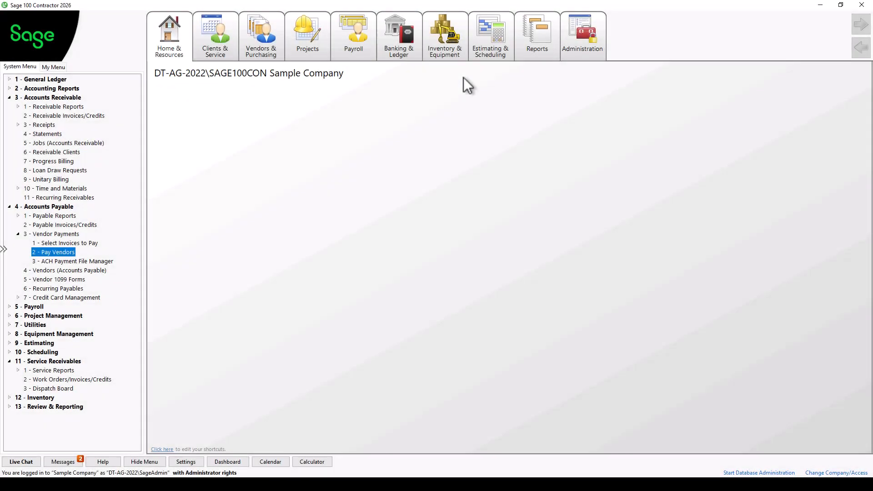
pyautogui.click(93, 144)
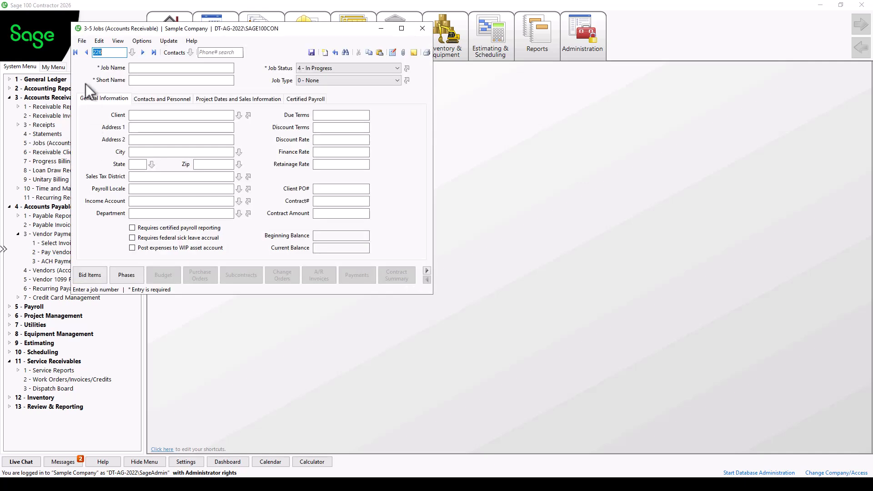
pyautogui.click(76, 53)
pyautogui.click(143, 53)
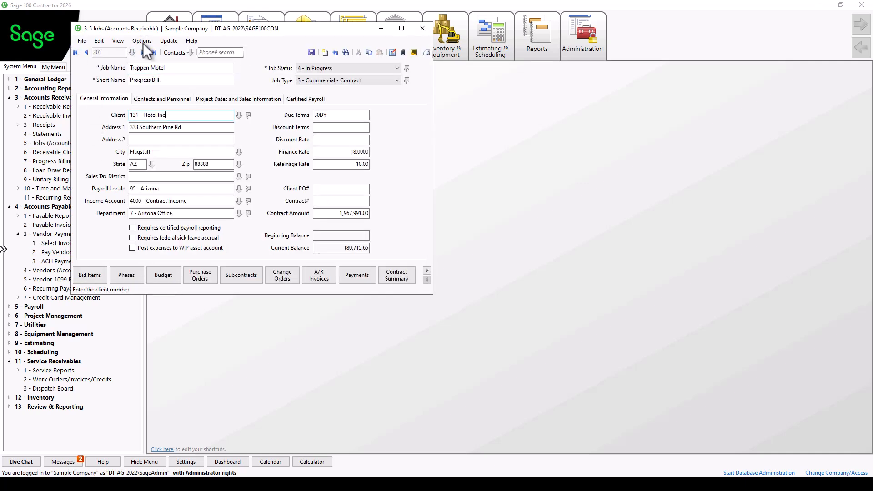
pyautogui.click(142, 42)
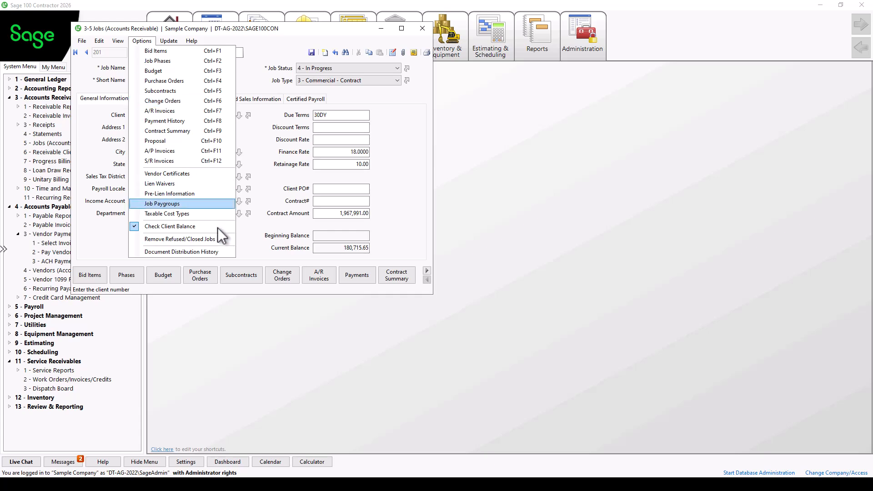
pyautogui.click(226, 251)
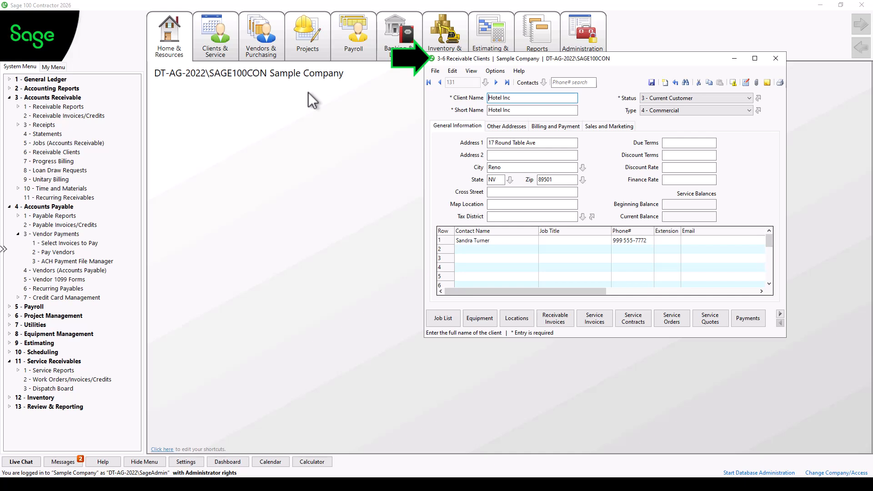
pyautogui.click(494, 71)
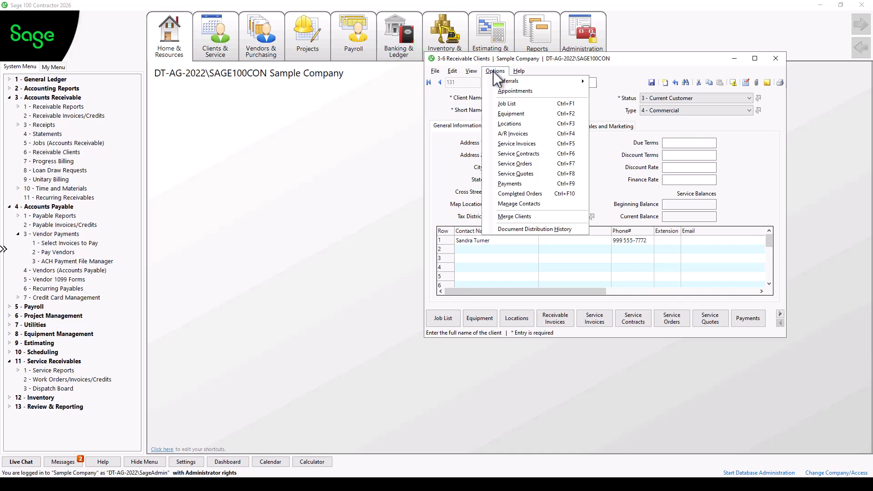
pyautogui.click(579, 229)
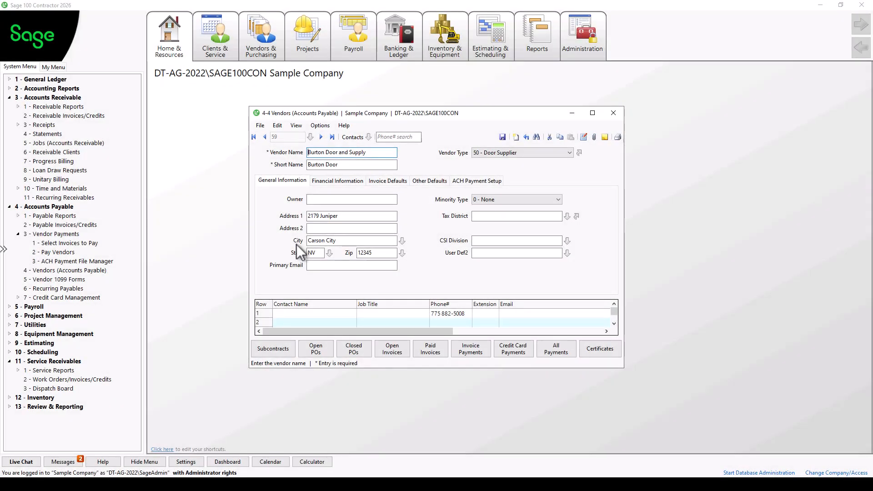
pyautogui.press('Tab')
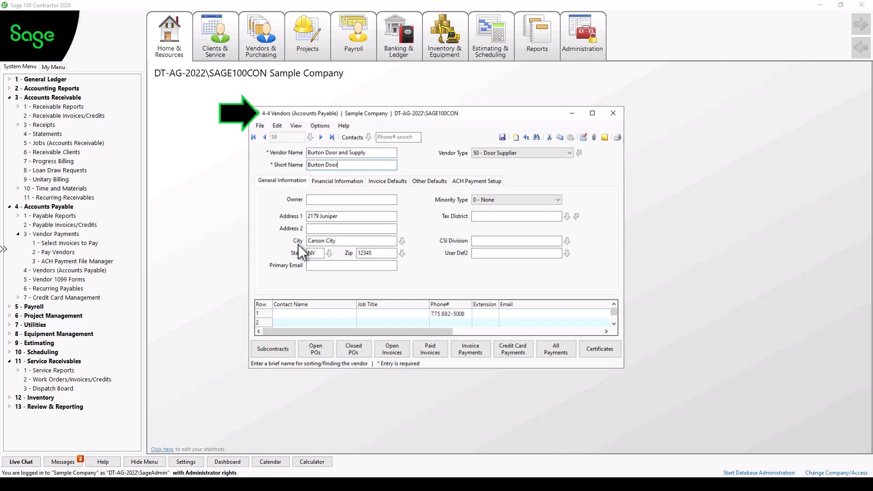
pyautogui.click(326, 130)
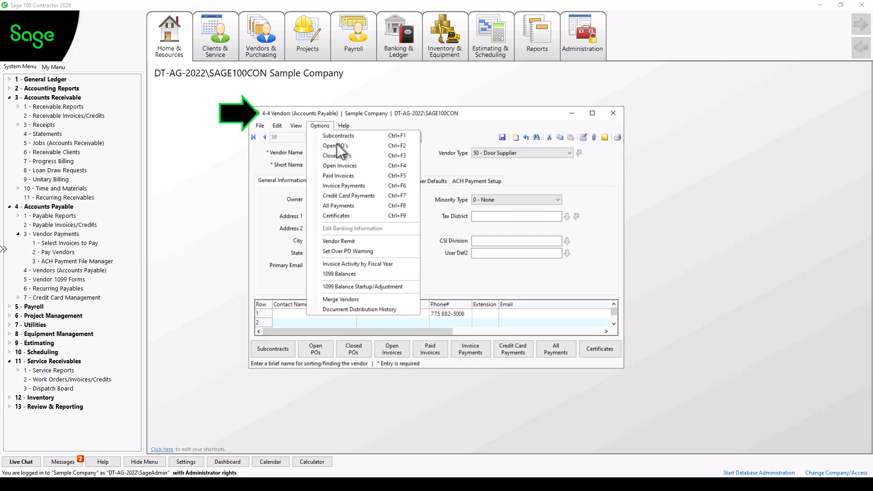
pyautogui.click(395, 308)
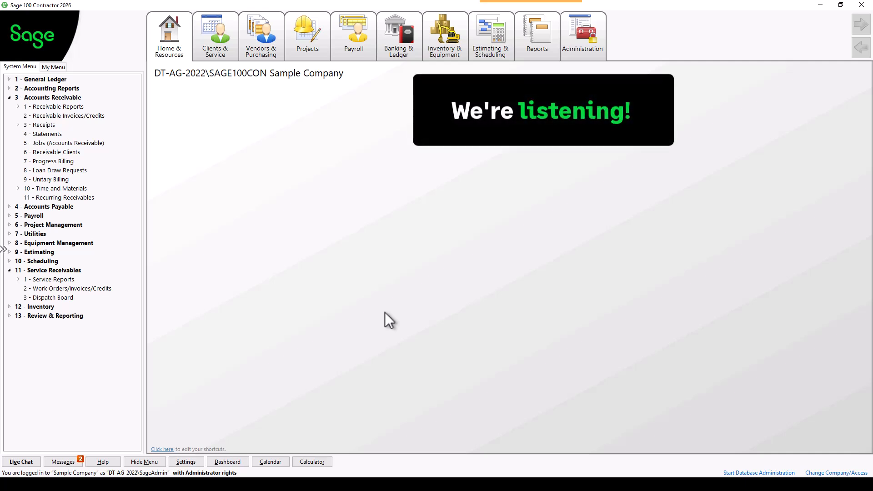
# Step: Open the Sage 100 Contractor Submit Product Idea website from Home & Resources
pyautogui.click(189, 42)
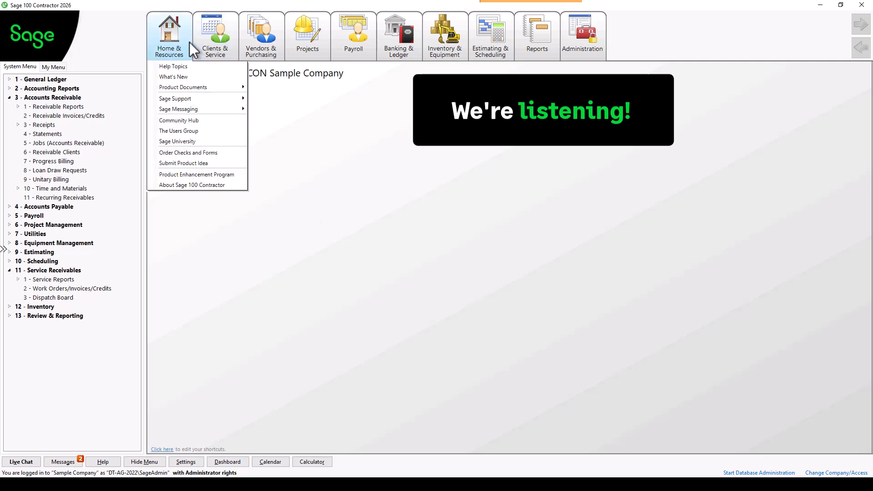
pyautogui.click(222, 163)
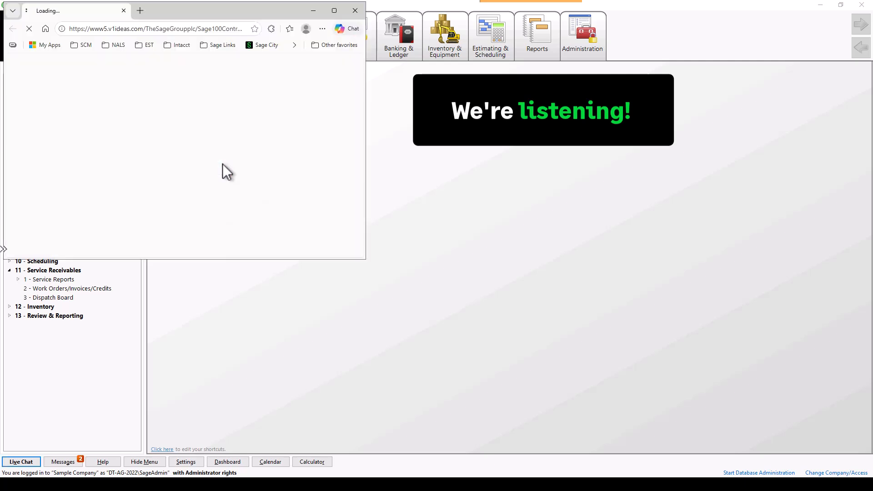